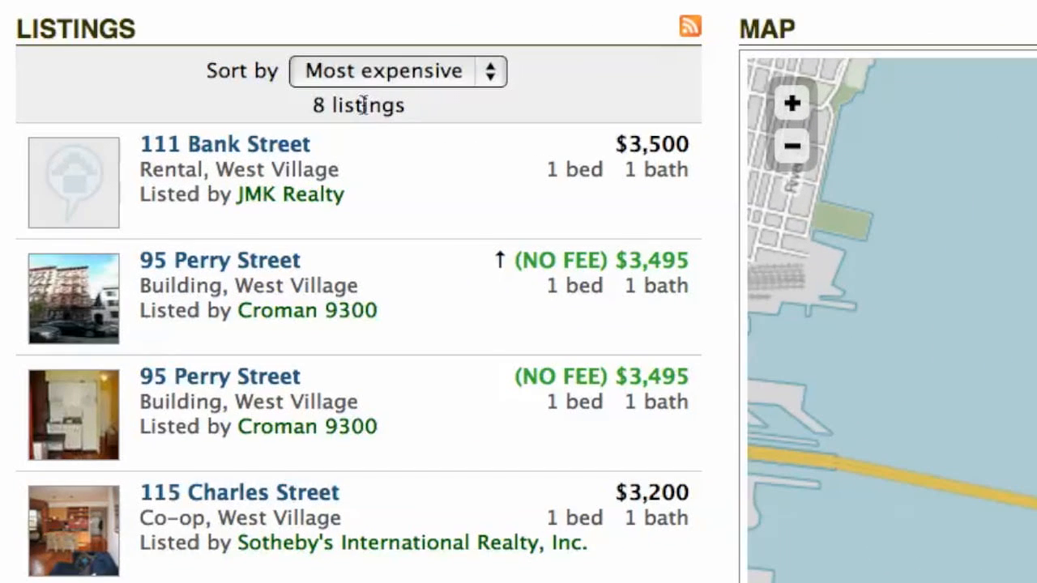
- Check the number of matching listings shown above the results
left_click_drag(260, 99, 201, 99)
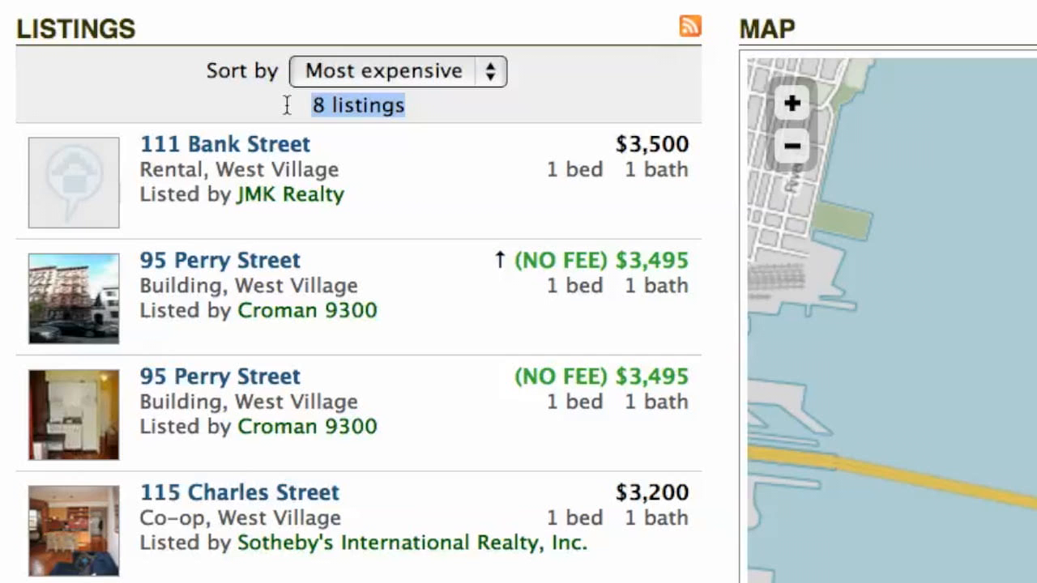
left_click(286, 106)
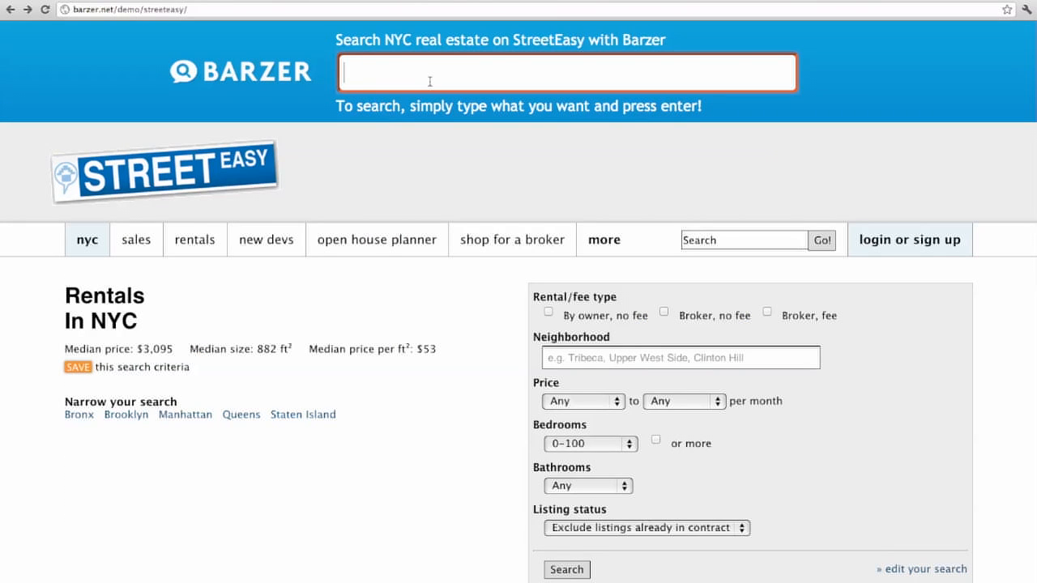
- Search the StreetEasy demo for "1 bedroom in soho, west village, les with fireplace, for under $3.5k"
type("1")
type(" bedroom in ")
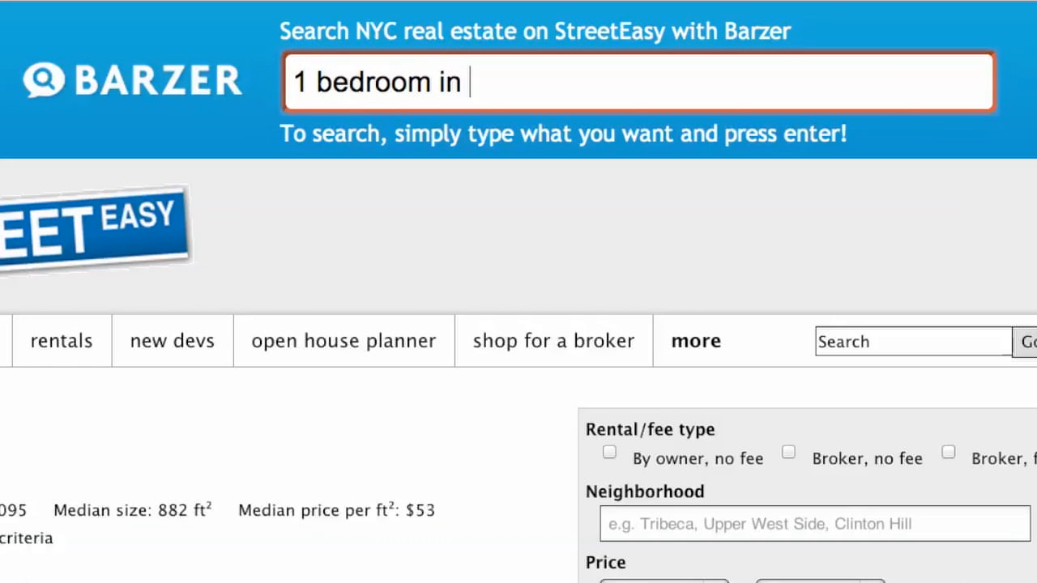
type("soho,")
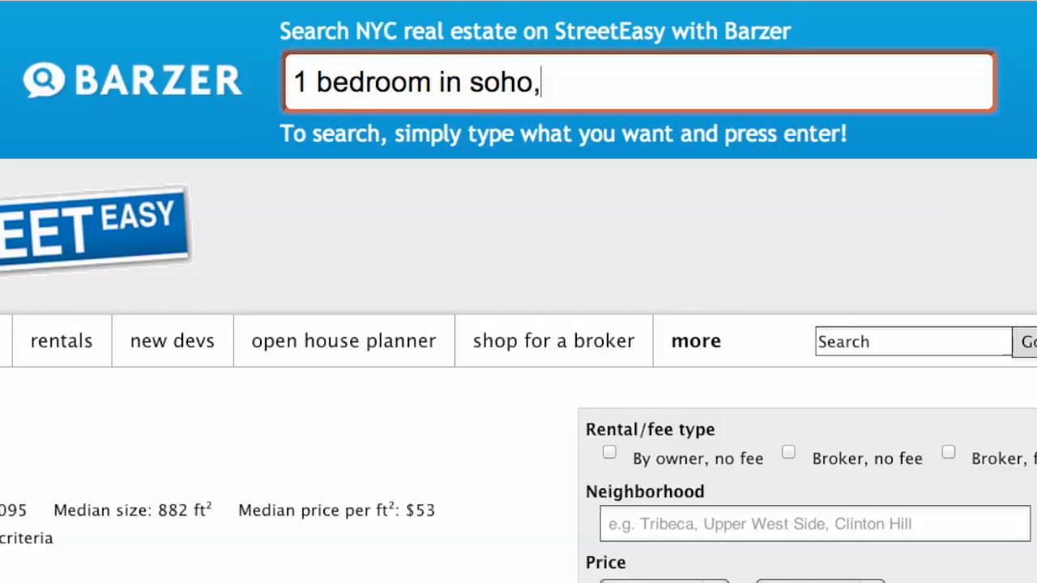
type(" west village, les with fireplace, for $")
key("BackSpace")
type("under $3")
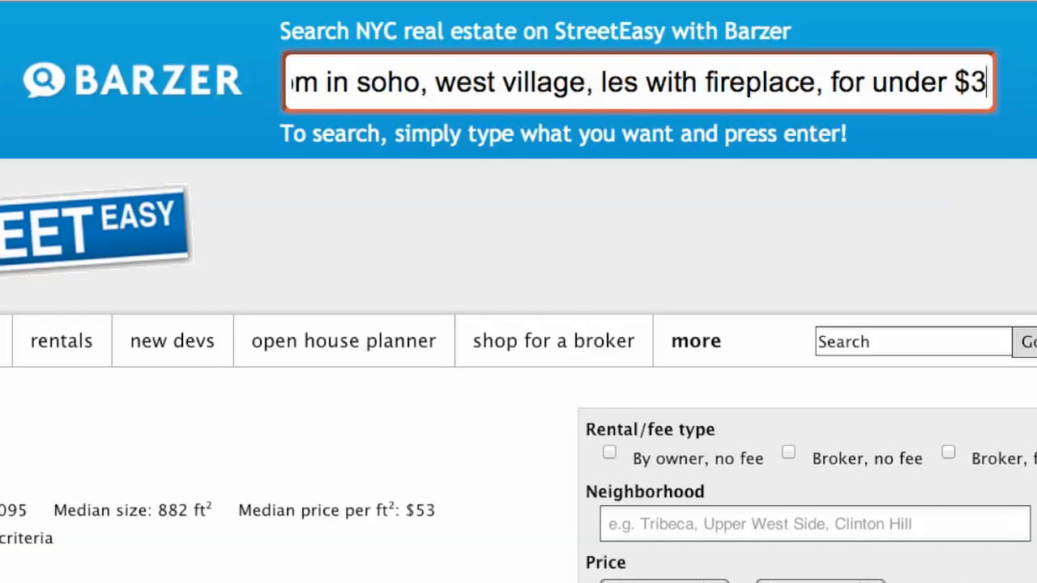
type(".5k")
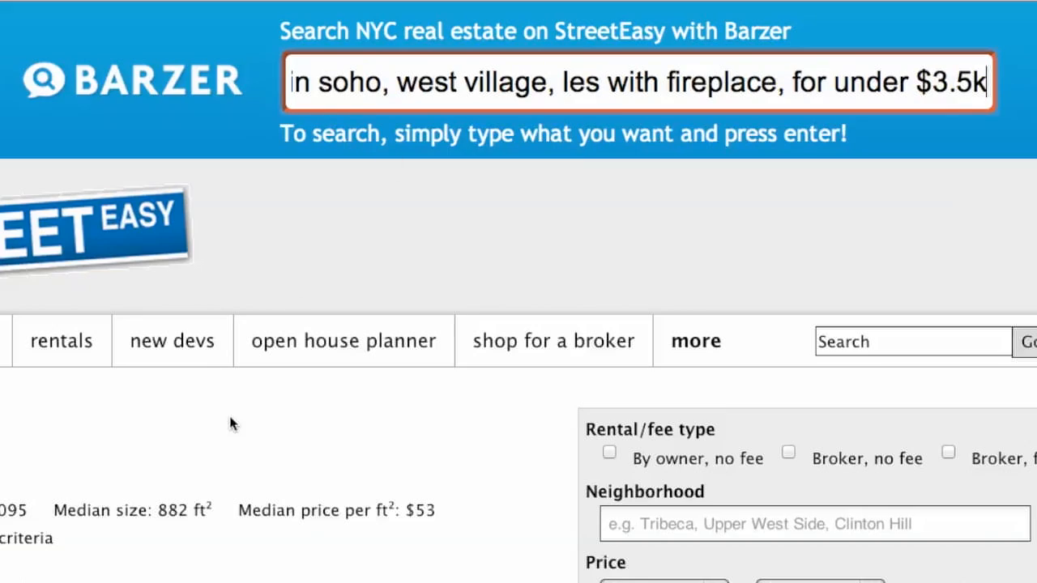
key("Return")
- Review the filters filled in by the query and the number of listings found
scroll(304, 293, "down", 3)
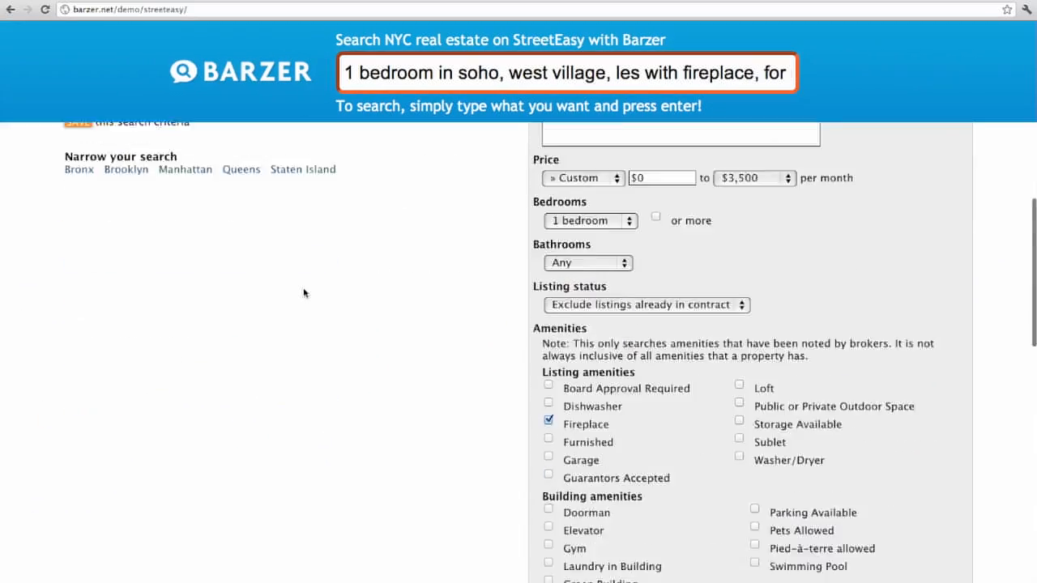
scroll(303, 293, "down", 10)
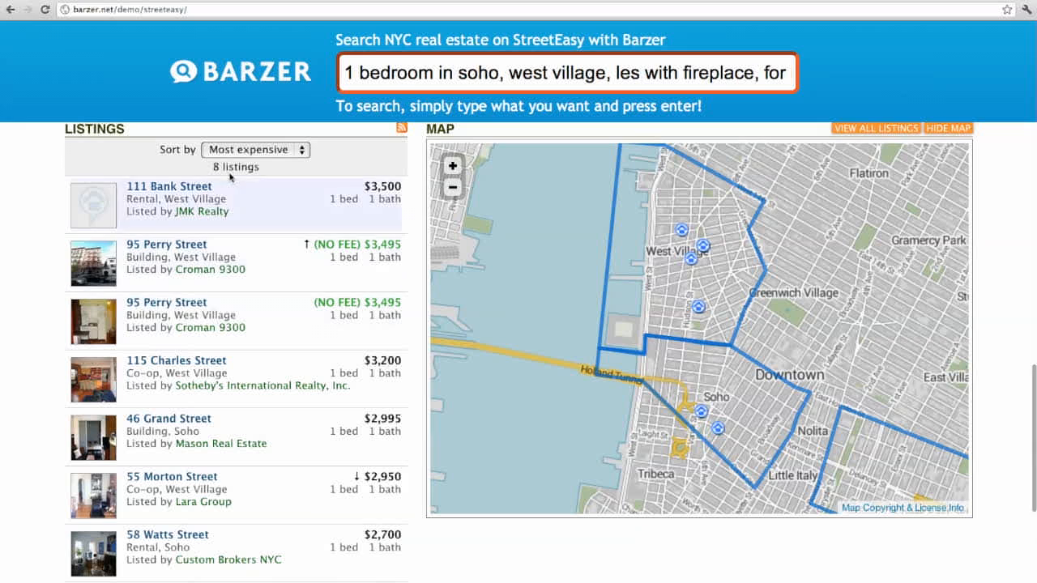
left_click_drag(212, 167, 265, 167)
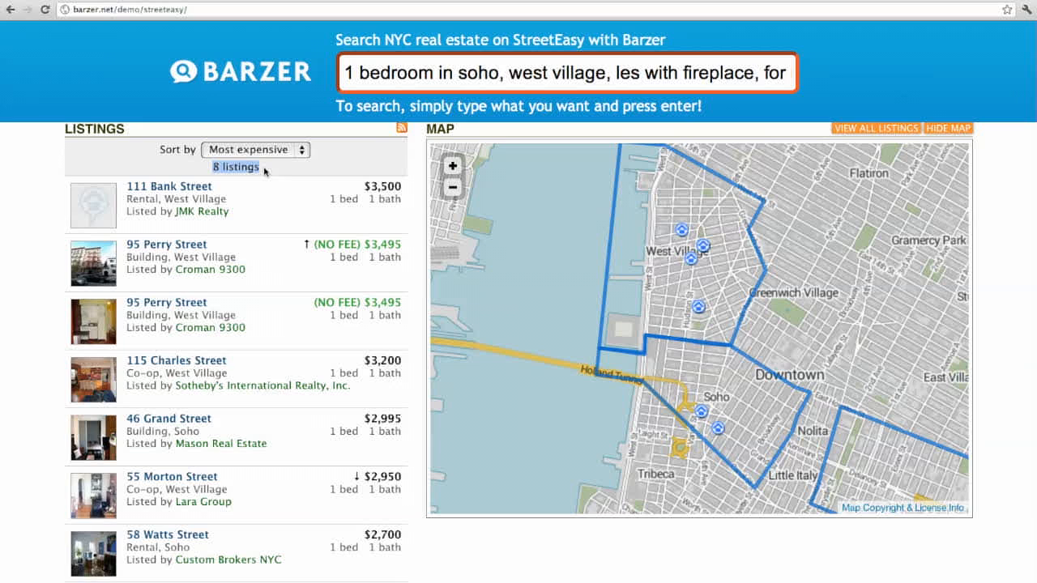
left_click(265, 170)
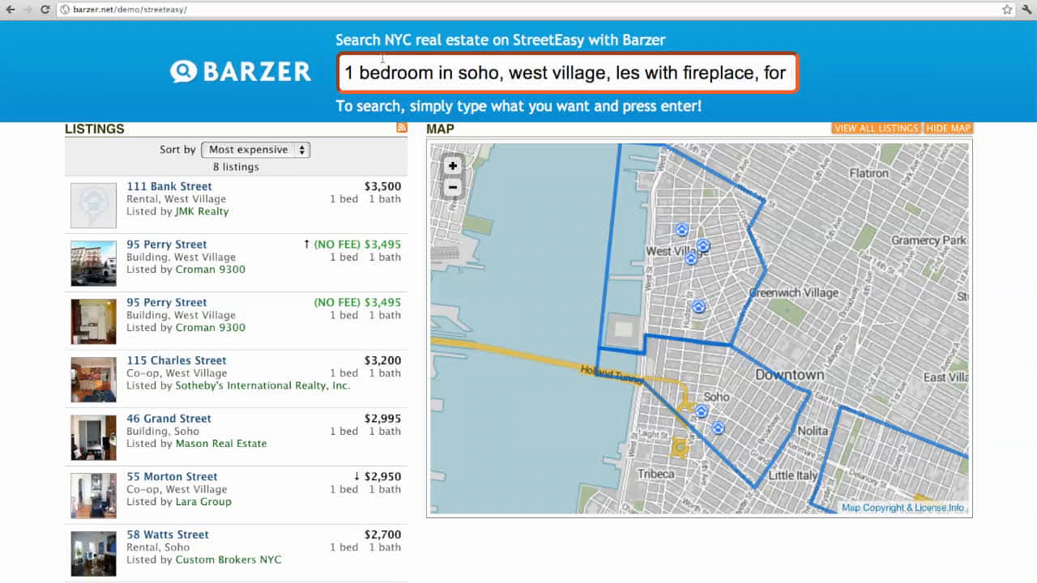
- Add "studio or" before "1 bedroom" in the query, rerun the search and check the listing count
left_click(346, 73)
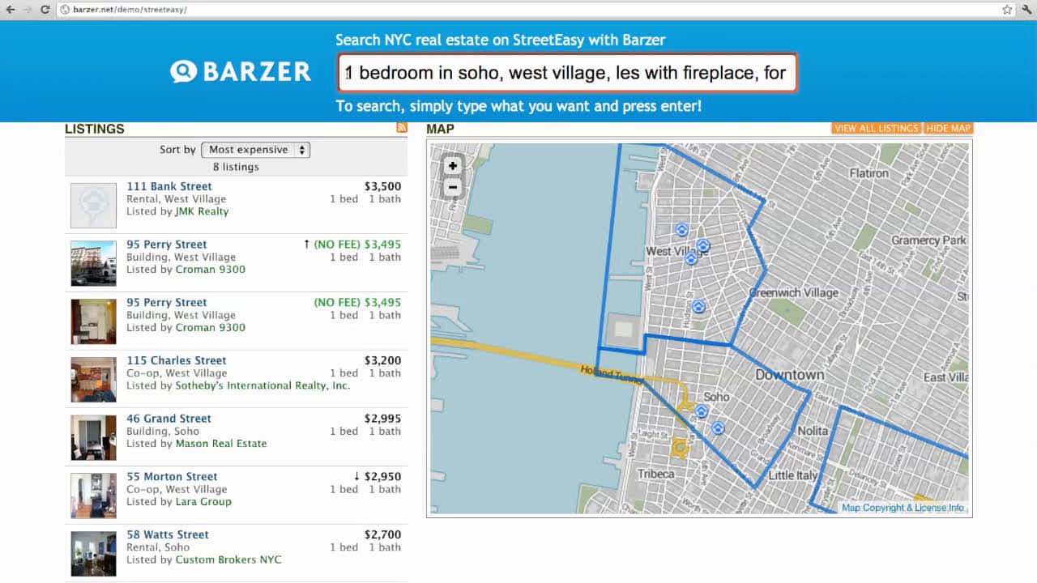
type("studio ")
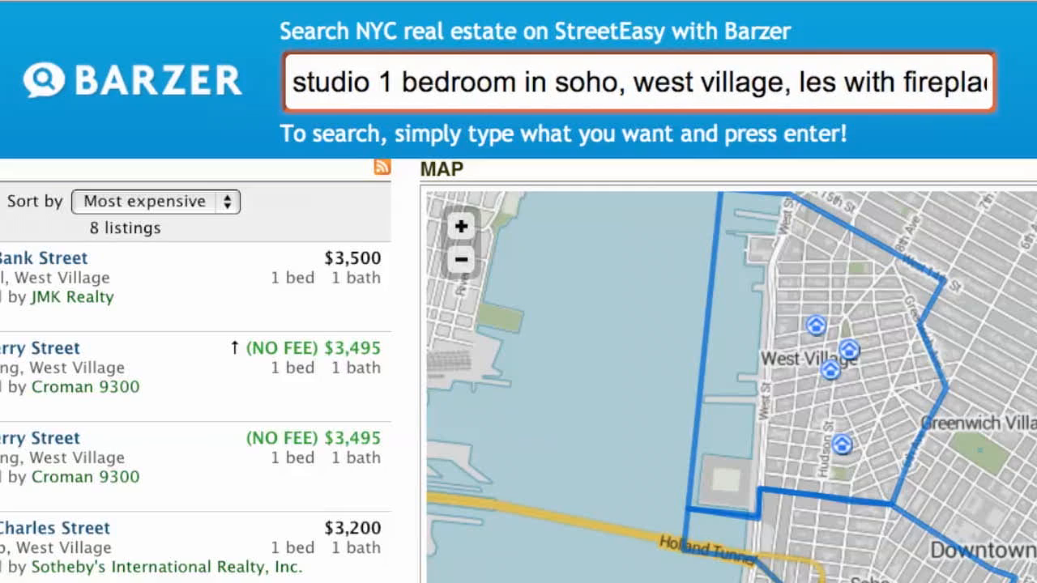
type("or")
key("Return")
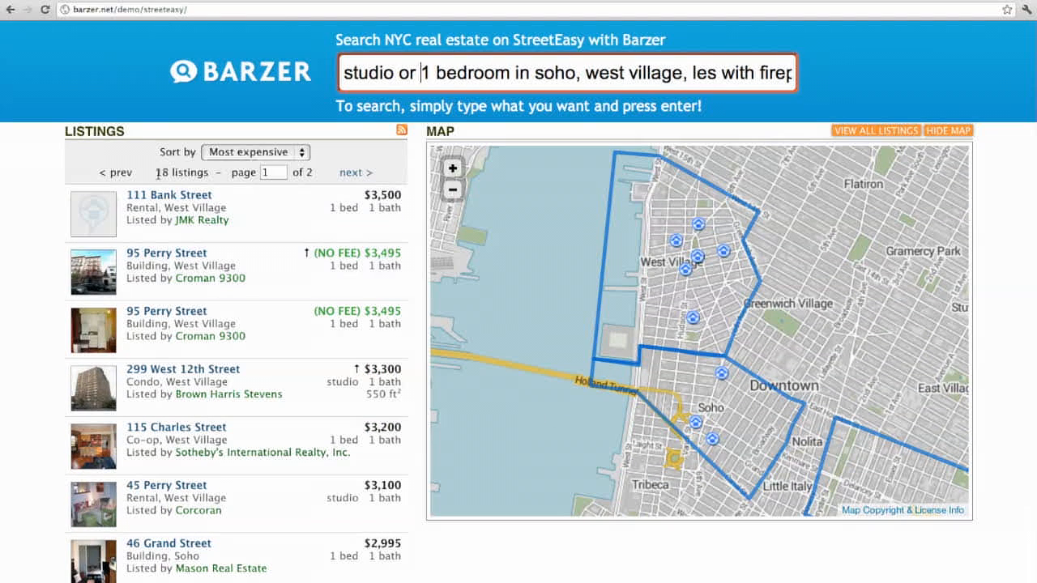
left_click_drag(156, 171, 211, 172)
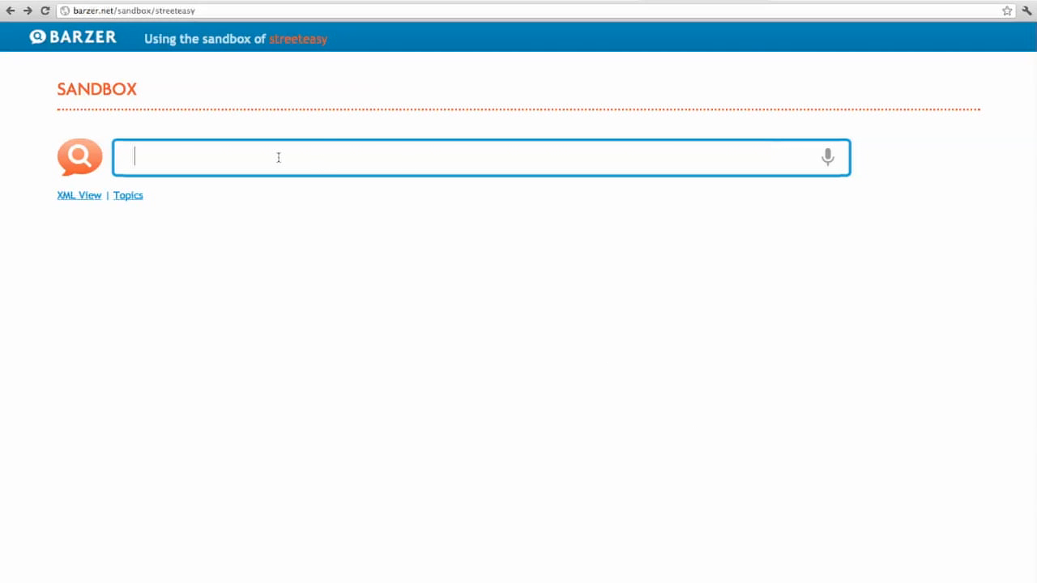
- Run "studio or 1 br in soho, w village, les with fireplace, under $3.5k" in the streeteasy sandbox and examine the parsed entities
type("studio or 1 br in soho, w village, les with fireplace, under $3.5k")
key("Return")
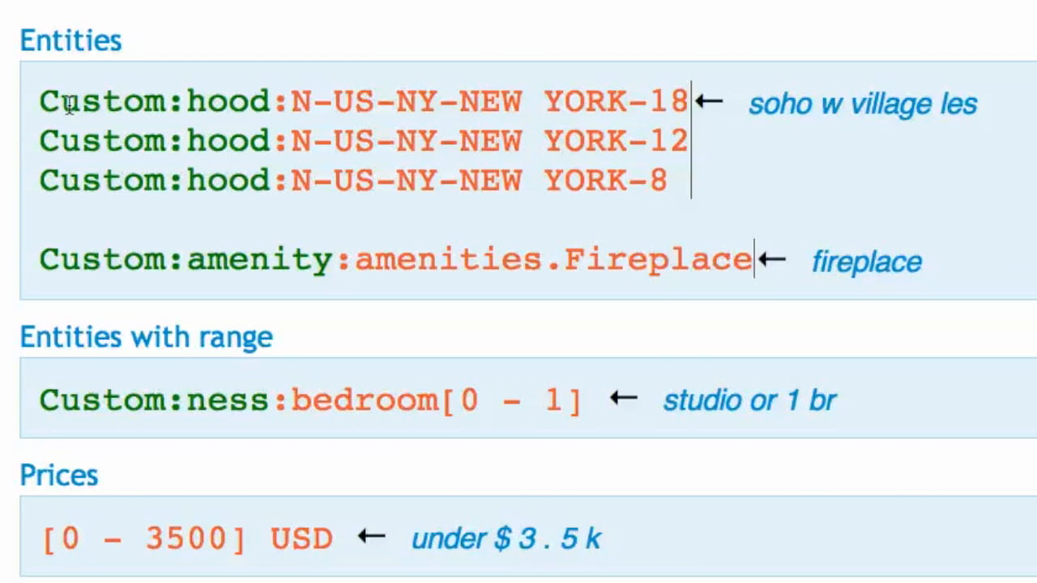
triple_click(67, 102)
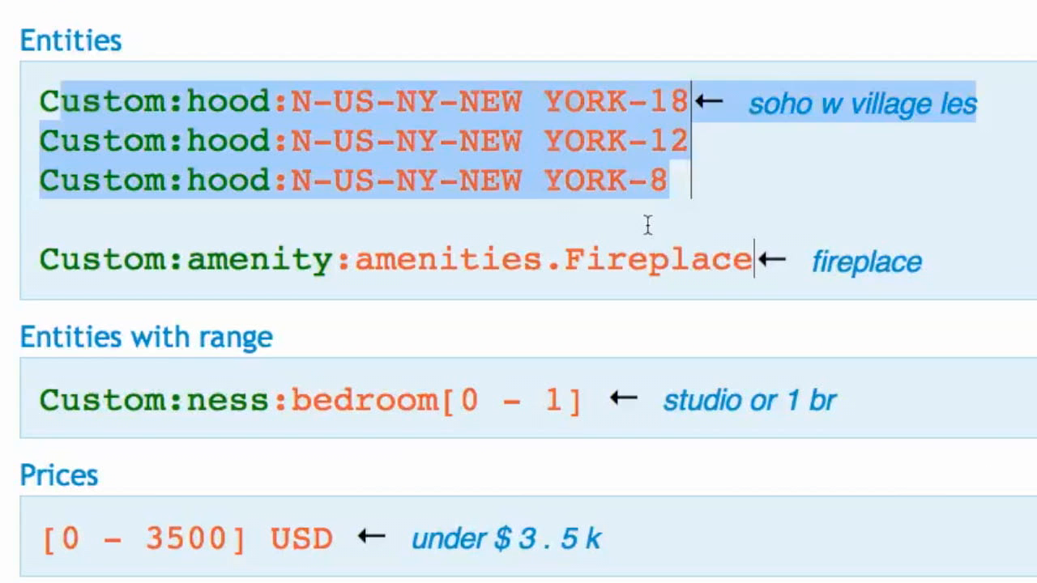
triple_click(661, 266)
left_click_drag(565, 400, 323, 396)
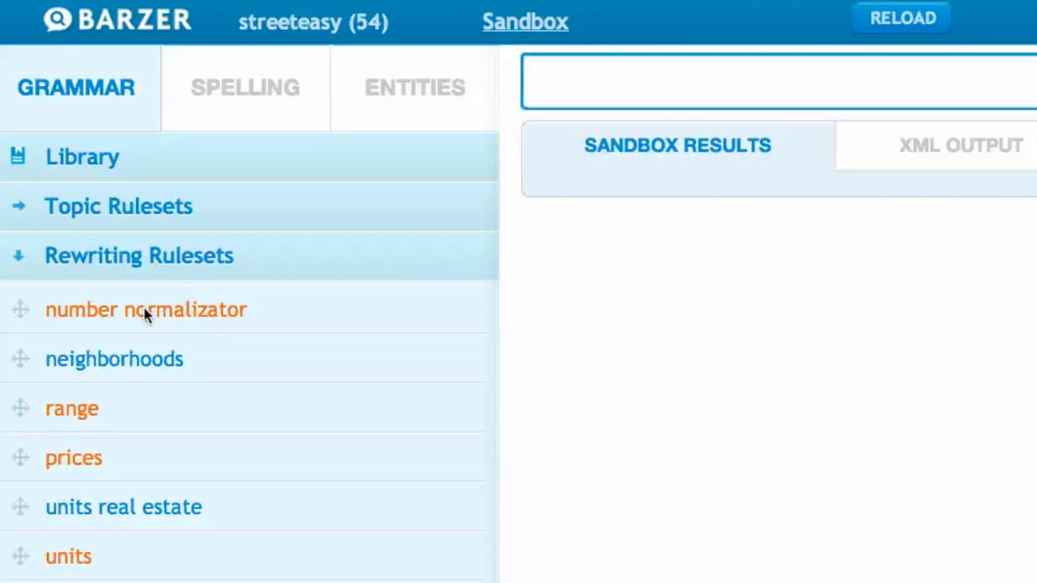
- Look through the rulesets available in the grammar library
left_click(95, 161)
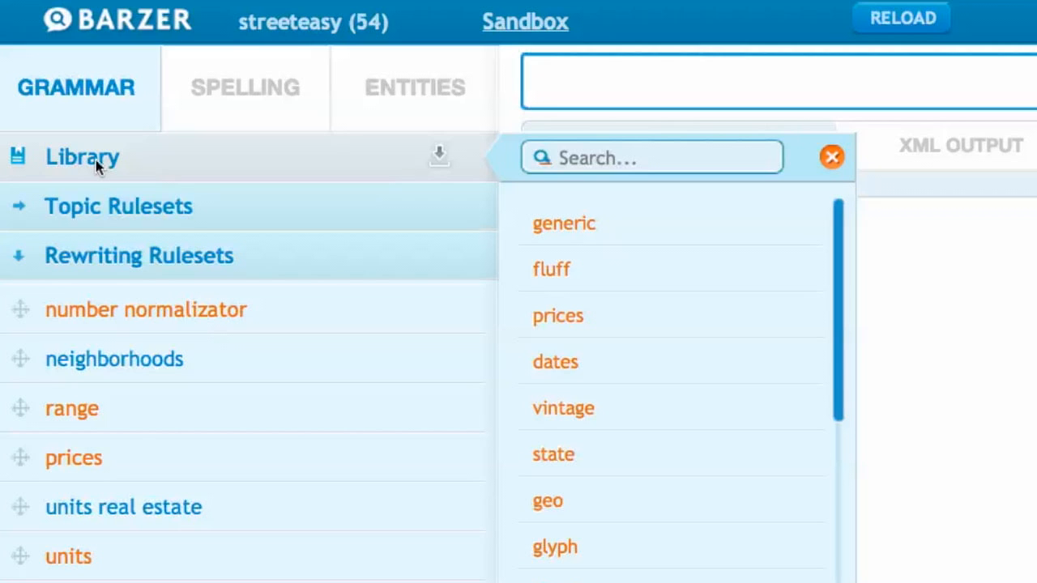
left_click(44, 153)
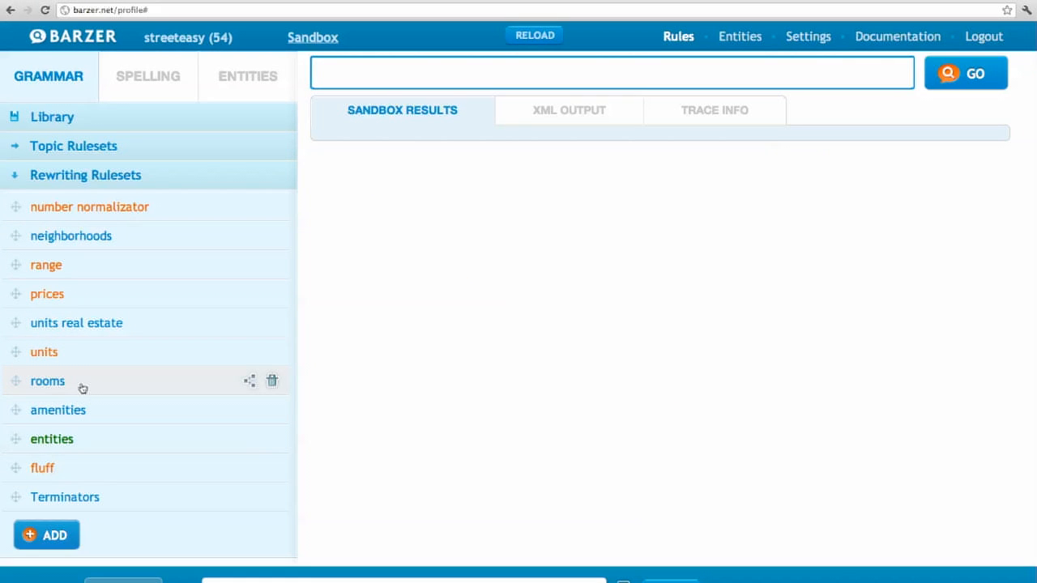
- Open the bedrooms rule in the rooms ruleset and examine its pattern and translation
left_click(82, 388)
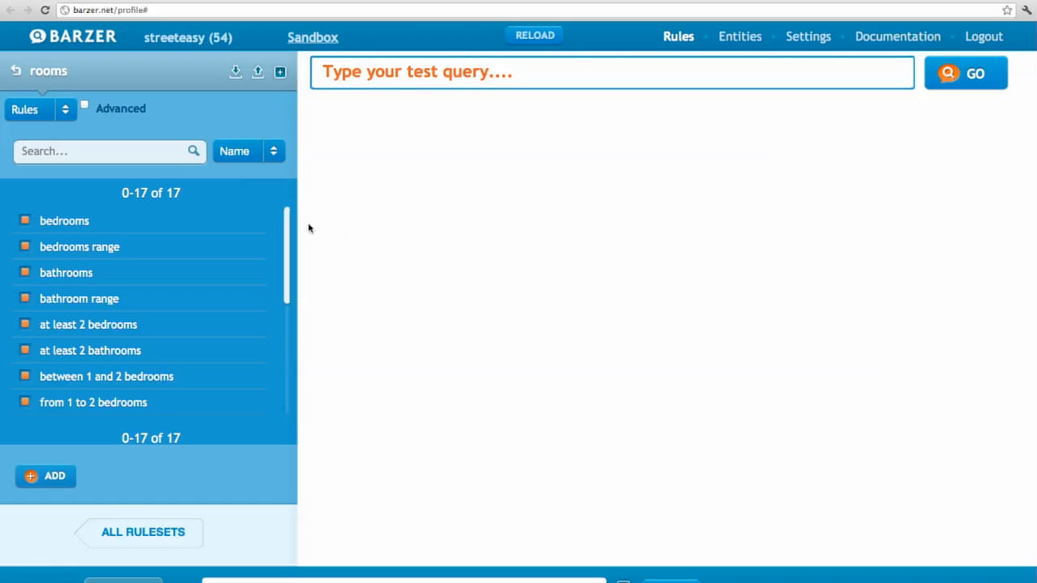
left_click(73, 222)
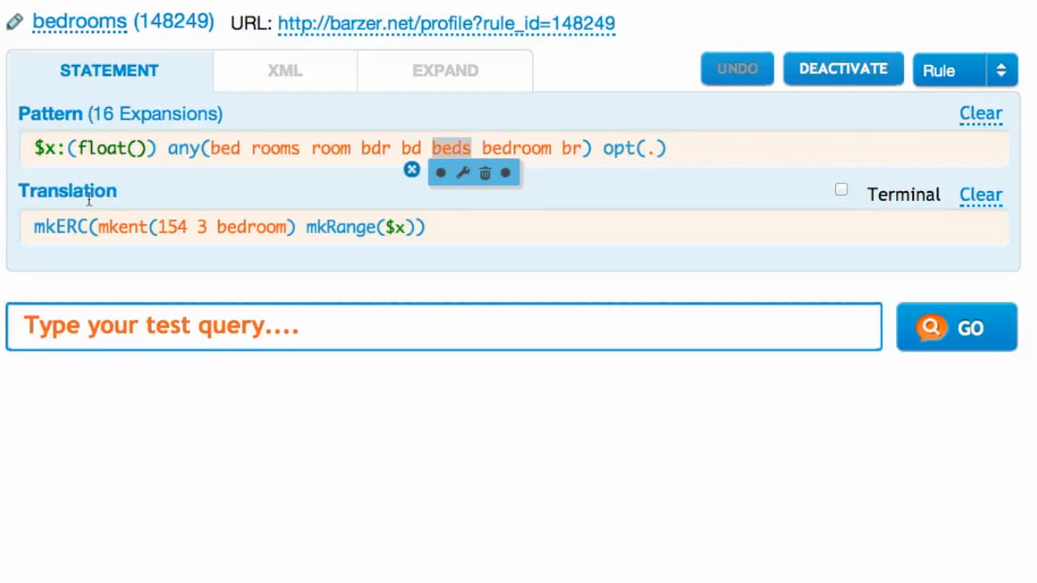
mouse_move(236, 228)
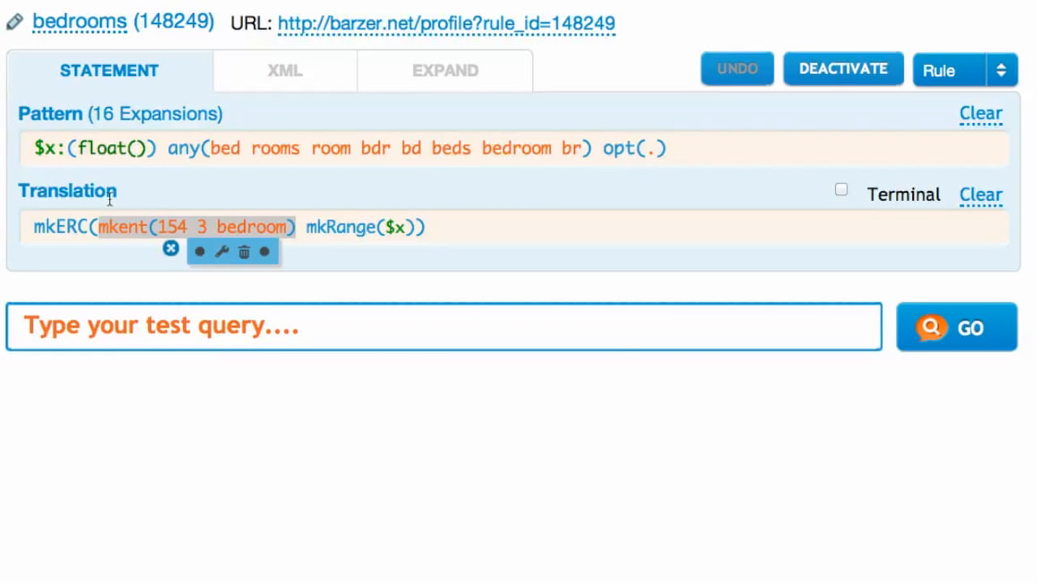
left_click(301, 76)
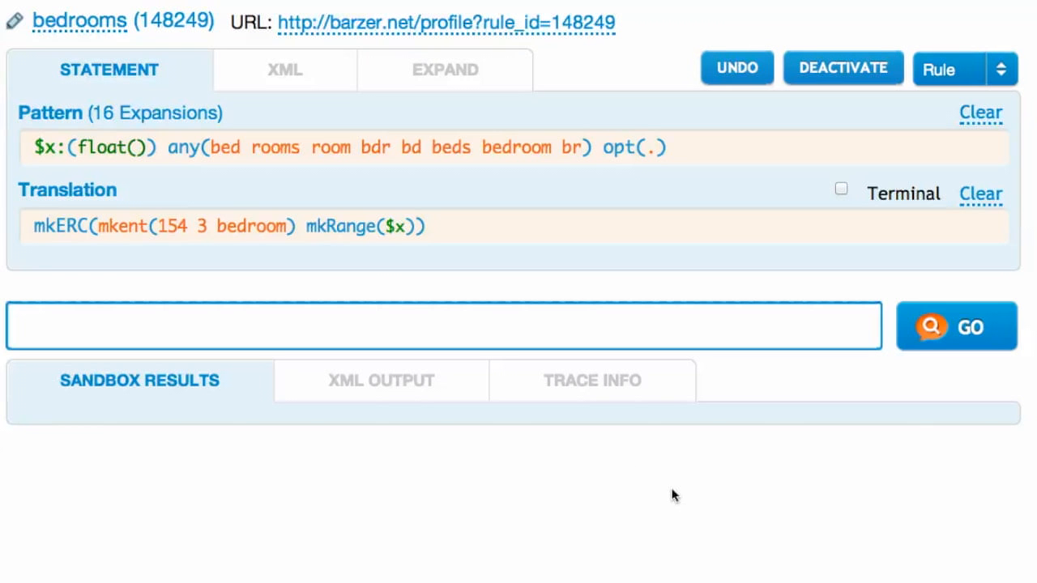
- Run the test query "2 BR in soho" and view the trace info of the rules it used
type("2 BR  in soho")
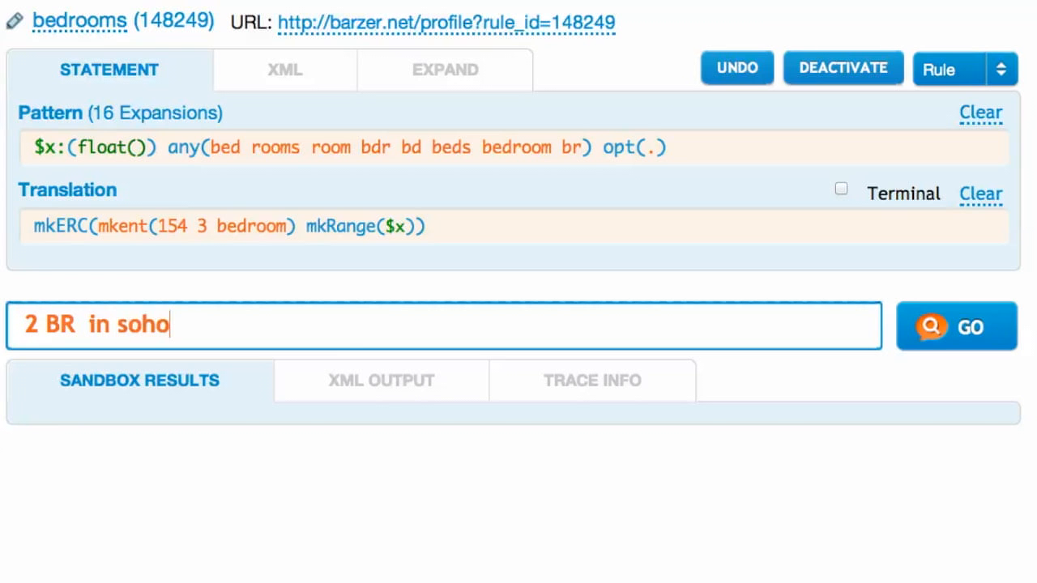
key("Return")
scroll(154, 389, "down", 2)
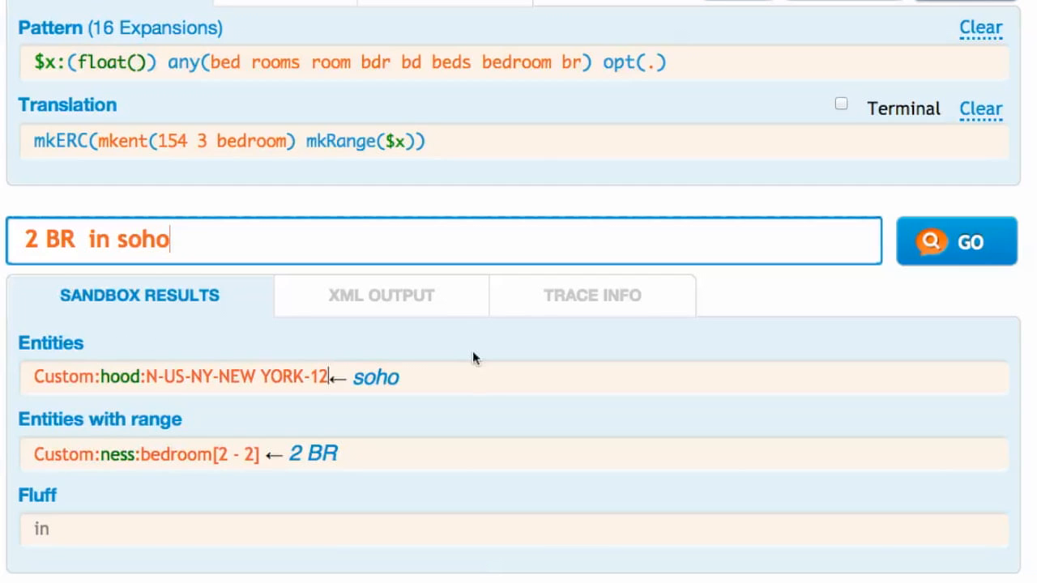
left_click(611, 295)
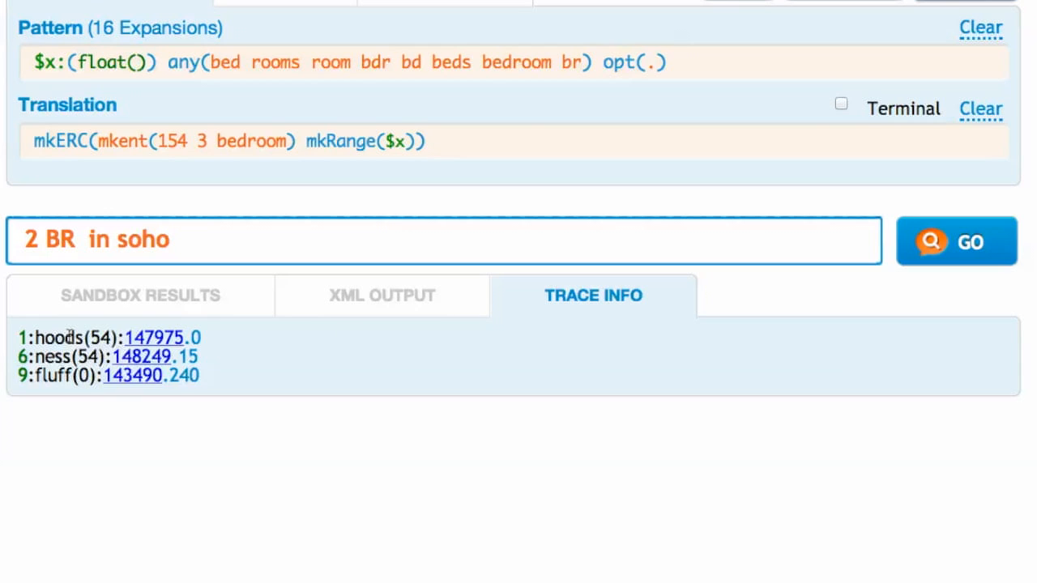
- Replace "BR" with "chamber" in the test query and view its sandbox results
double_click(60, 239)
type("chamber")
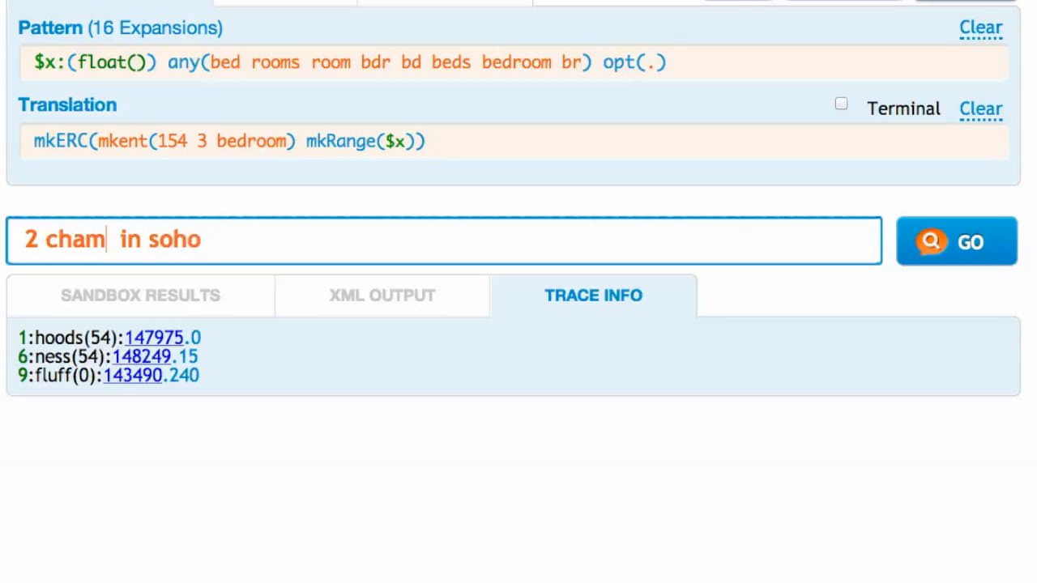
left_click(59, 293)
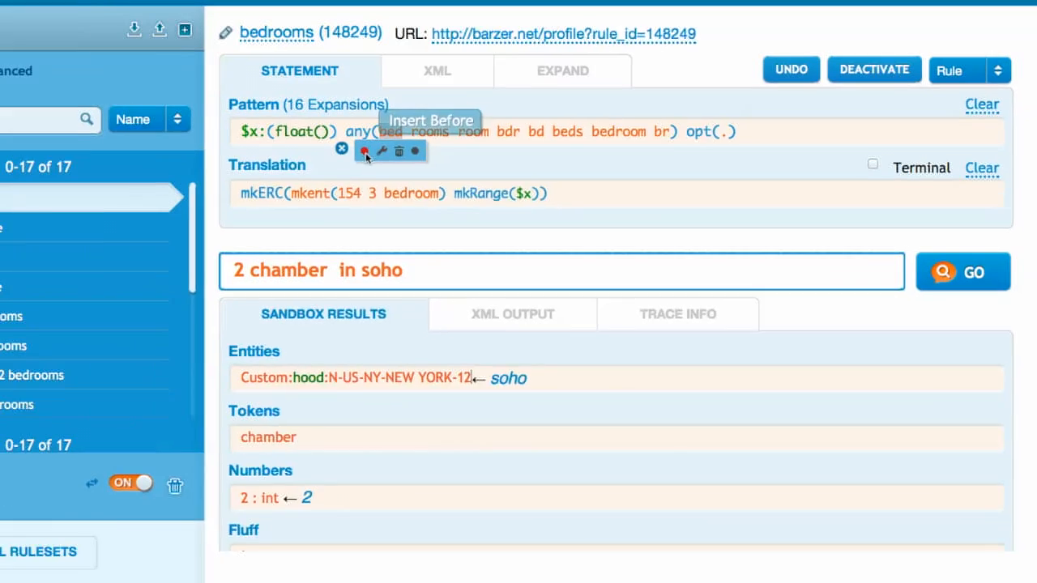
- Insert the string "chamber" before "bed" in the bedrooms rule's pattern and save it
left_click(365, 152)
type("chamber")
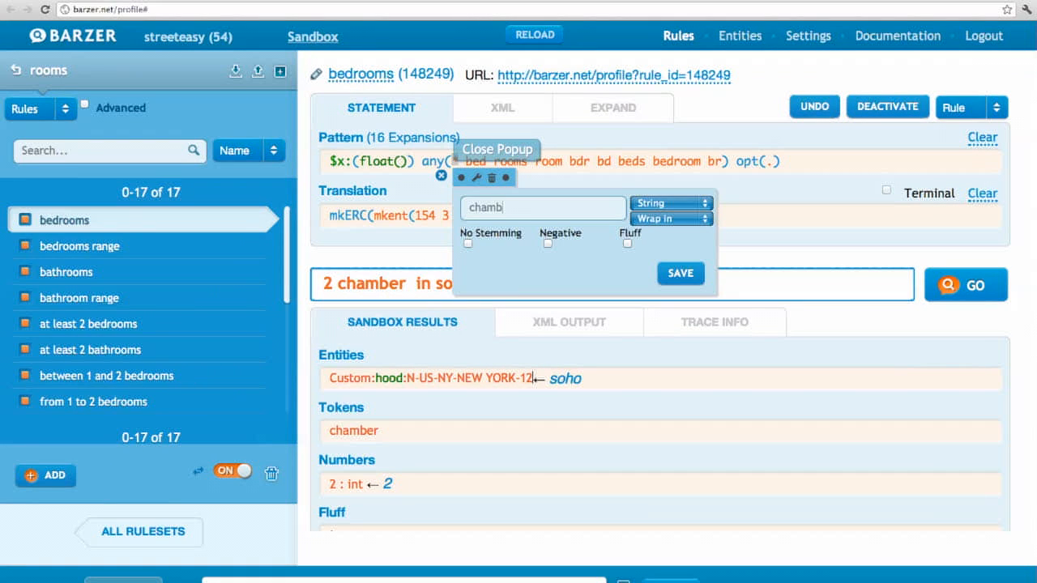
left_click(681, 273)
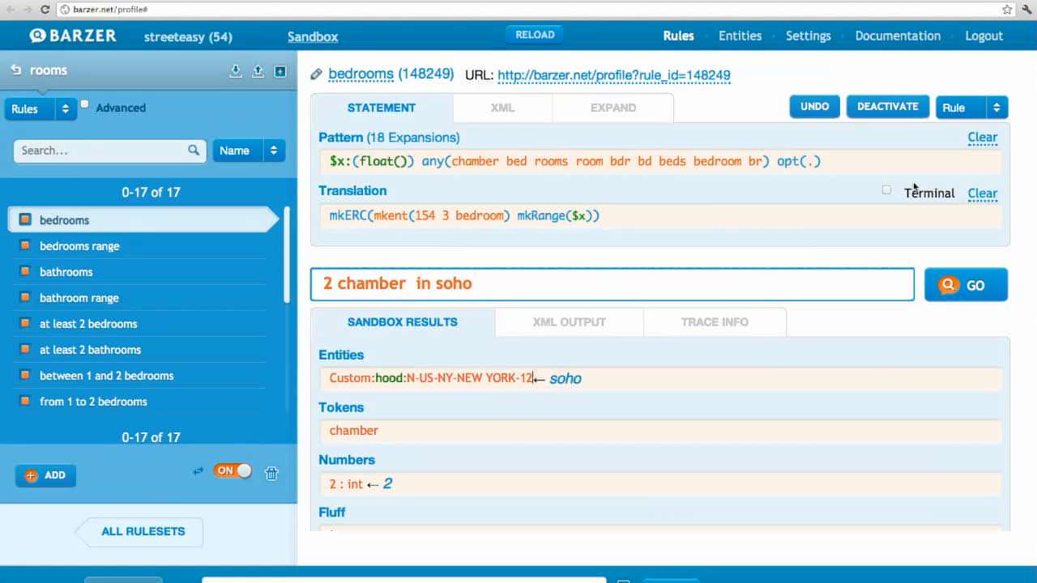
- Apply the rule changes to the test Barzer instance and rerun the "2 chamber in soho" query
left_click(524, 36)
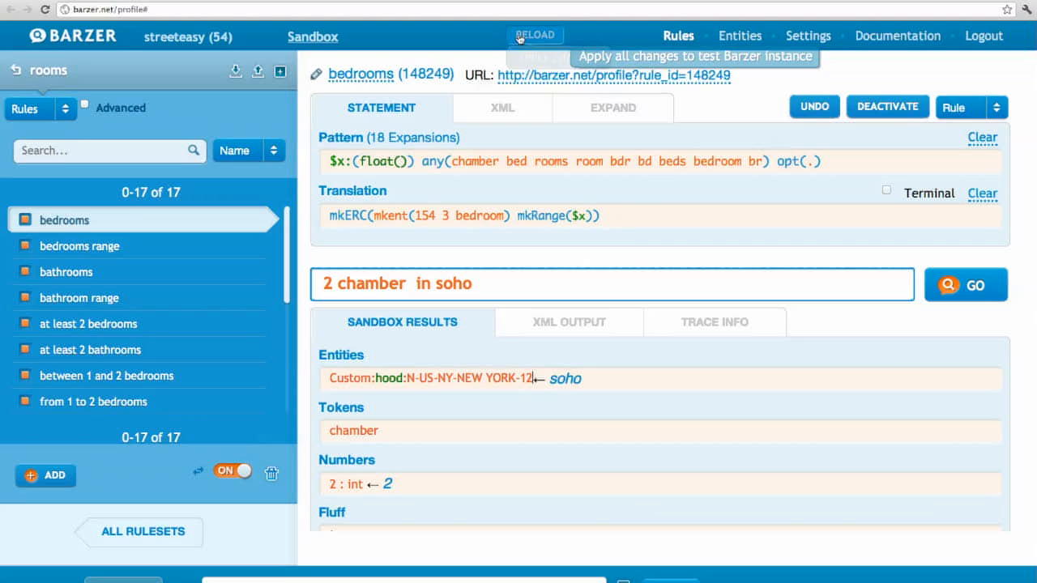
left_click(976, 275)
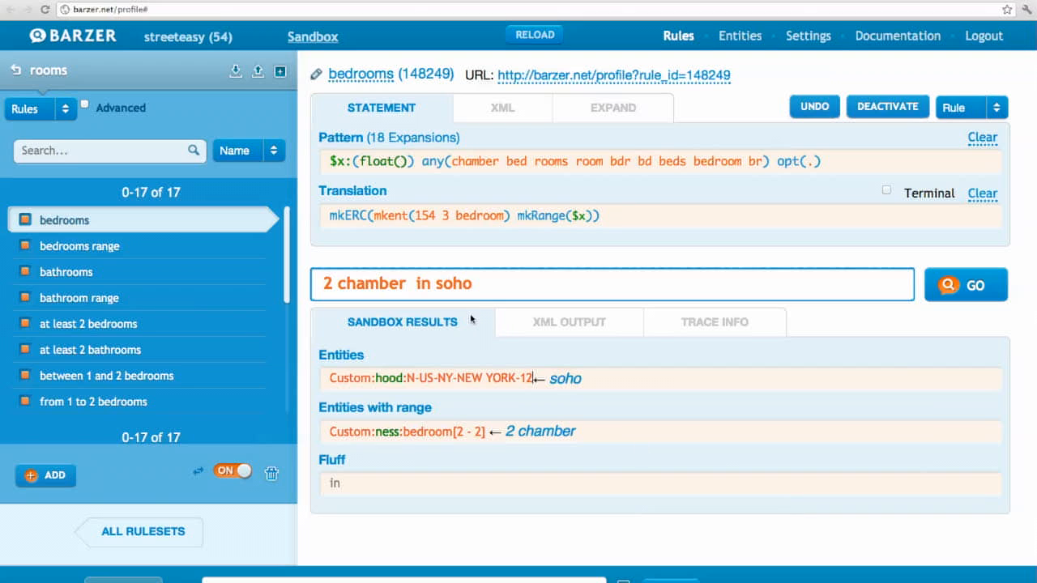
- Misspell "soho" as "sohho" in the test query, run it and examine the neighborhood entity
left_click(451, 283)
type("h")
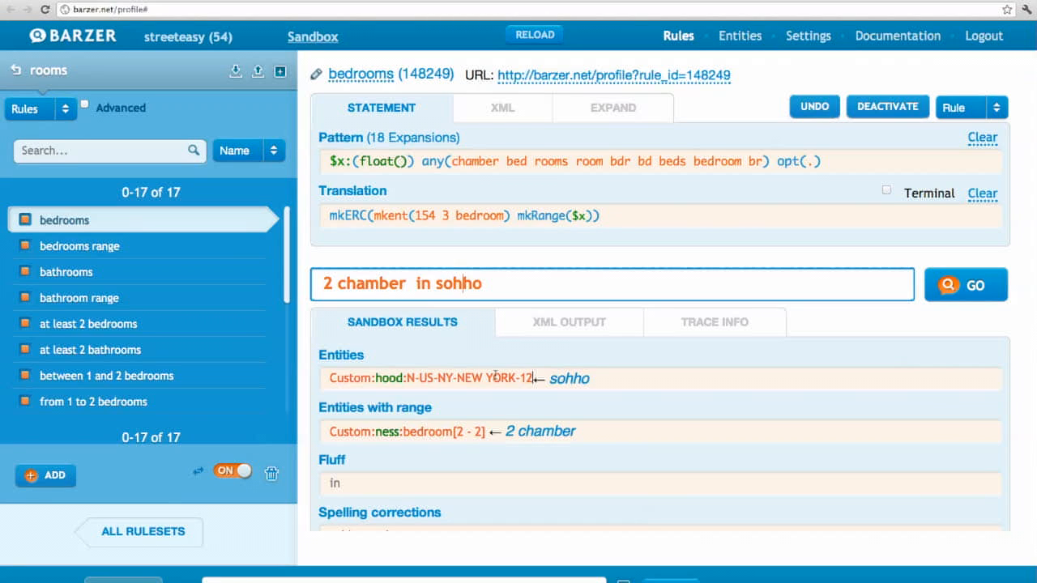
triple_click(496, 378)
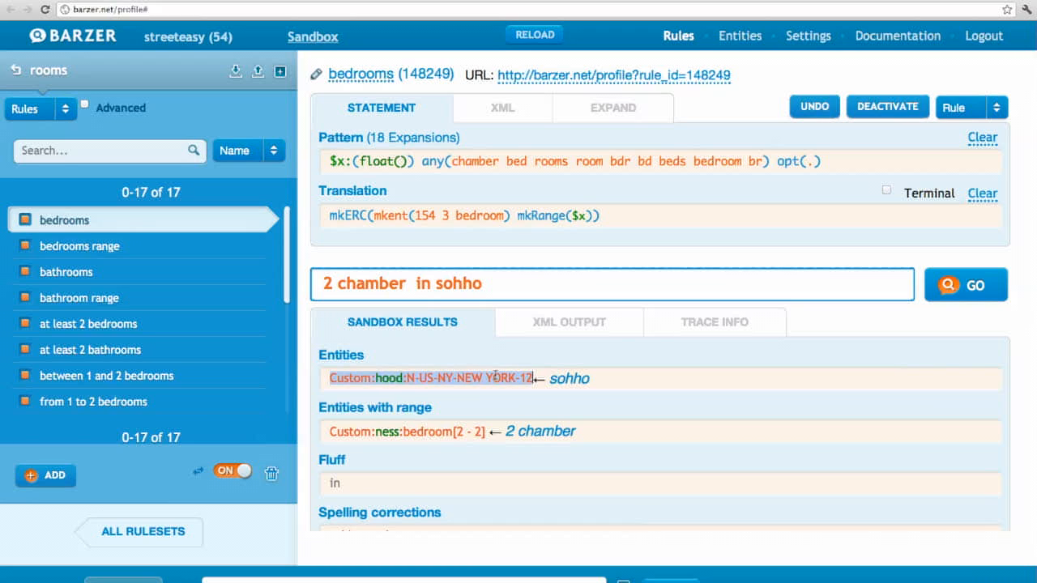